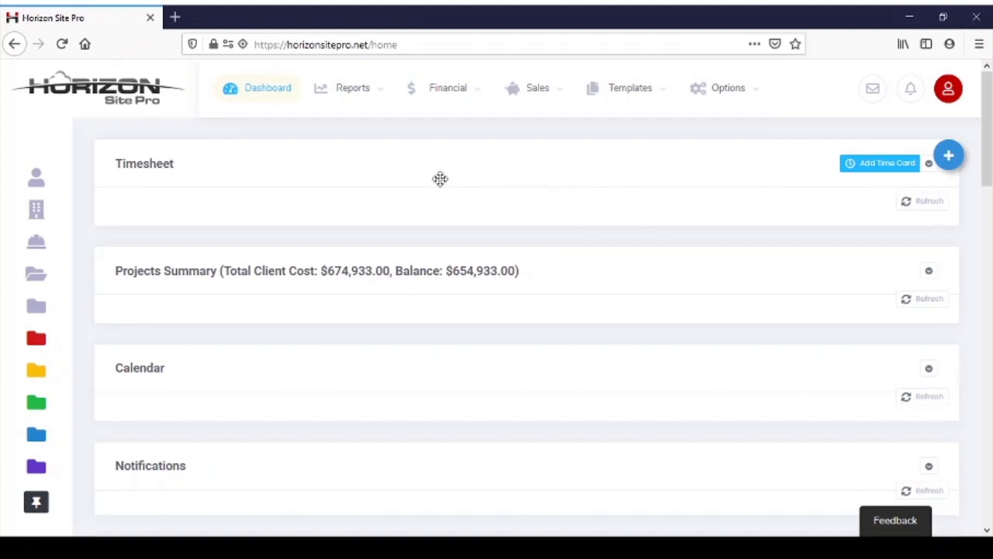
# - Review the widgets that can be added to or removed from the dashboard, and close the list without saving changes
pyautogui.moveTo(61, 180)
pyautogui.click(950, 158)
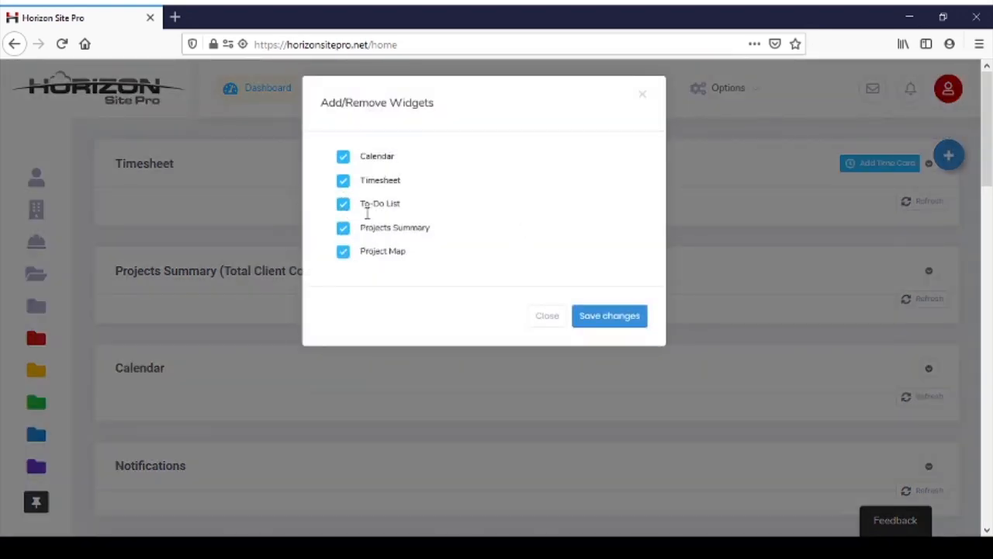
pyautogui.click(549, 325)
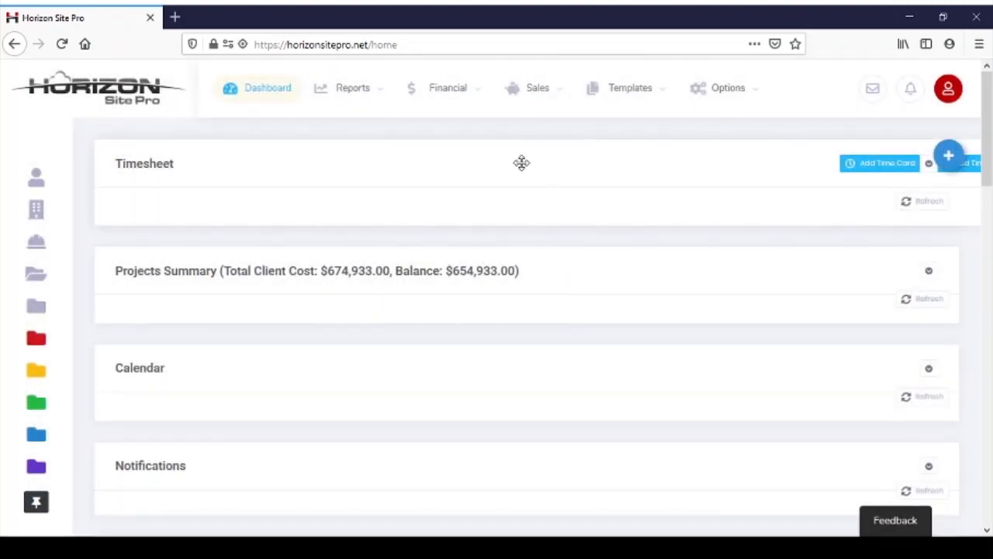
pyautogui.moveTo(521, 162)
pyautogui.mouseDown()
pyautogui.moveTo(525, 350)
pyautogui.moveTo(523, 164)
pyautogui.mouseUp()
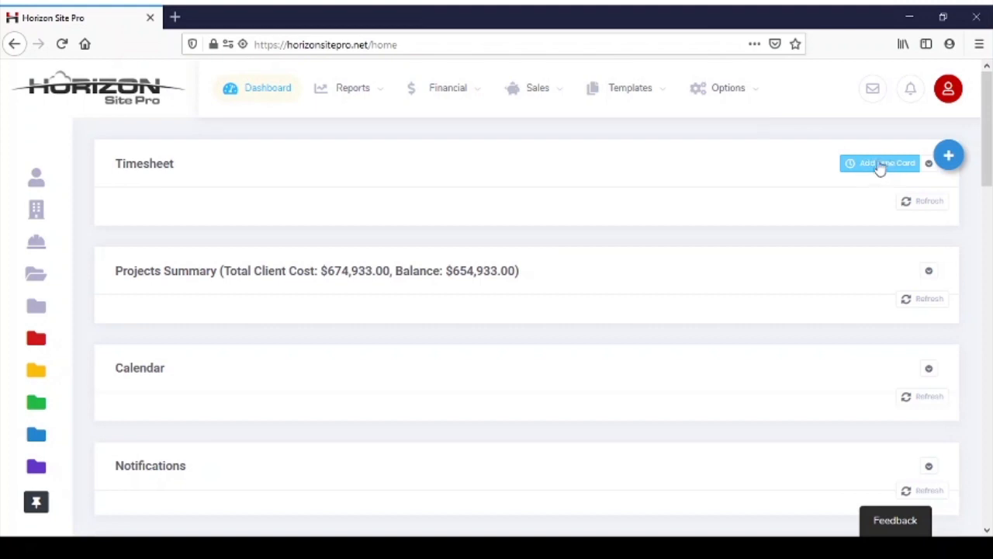
# - Open the time codes management page and add two blank time code rows
pyautogui.click(375, 93)
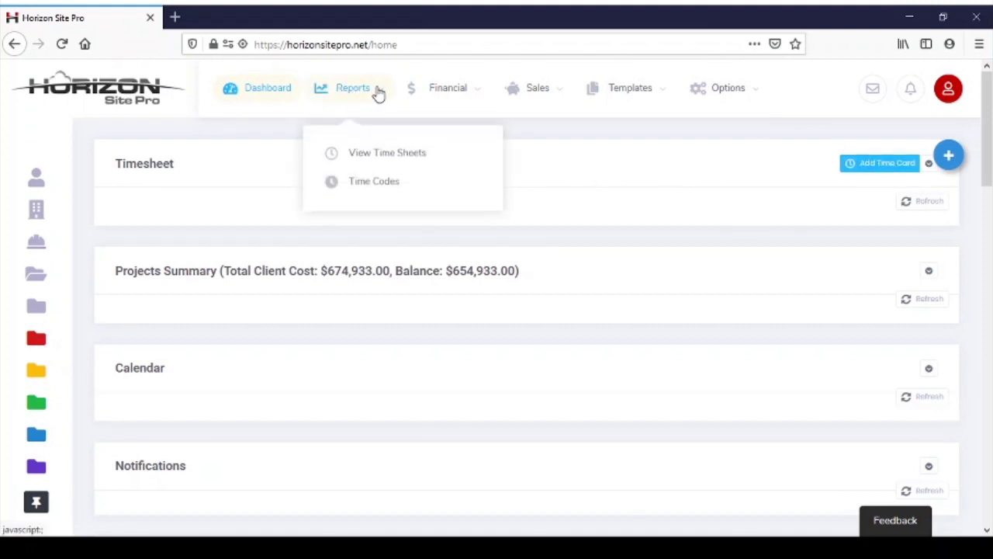
pyautogui.click(375, 185)
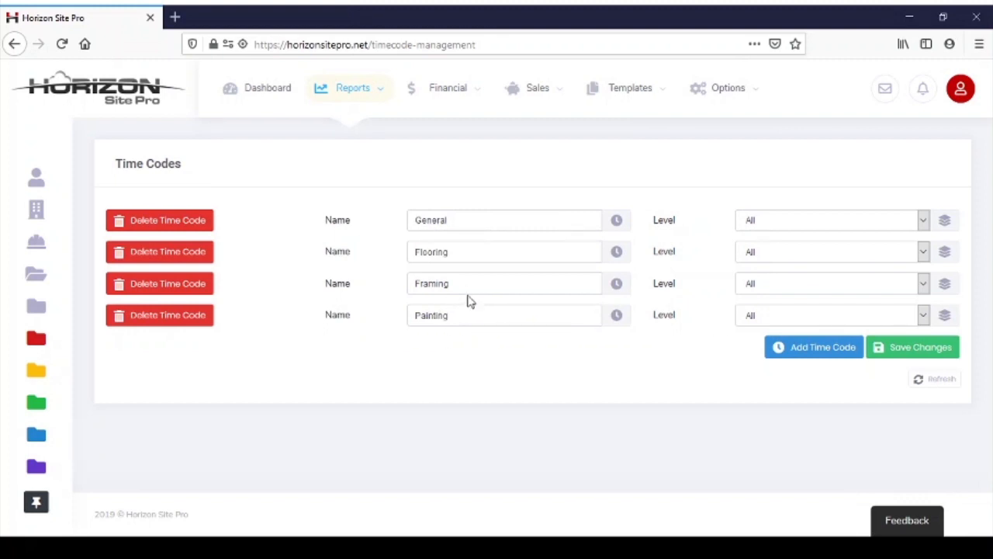
pyautogui.click(811, 355)
pyautogui.click(814, 380)
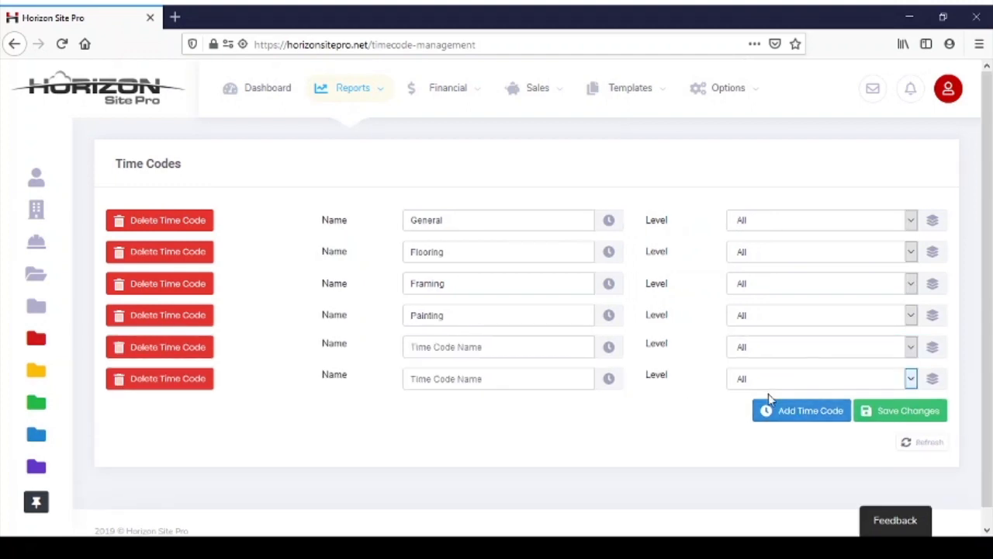
# - Delete both blank time code rows below the Painting time code
pyautogui.click(158, 384)
pyautogui.click(609, 229)
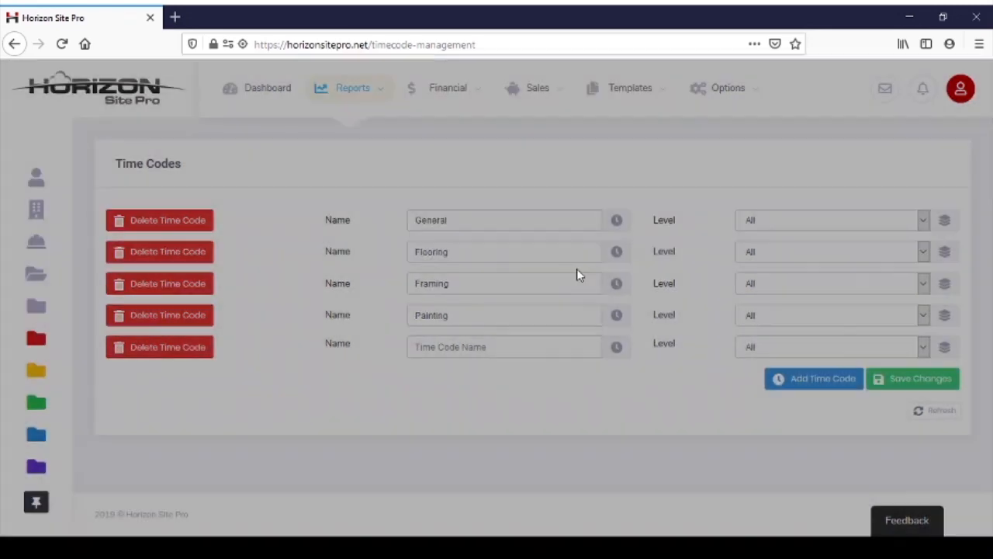
pyautogui.click(181, 348)
pyautogui.click(637, 222)
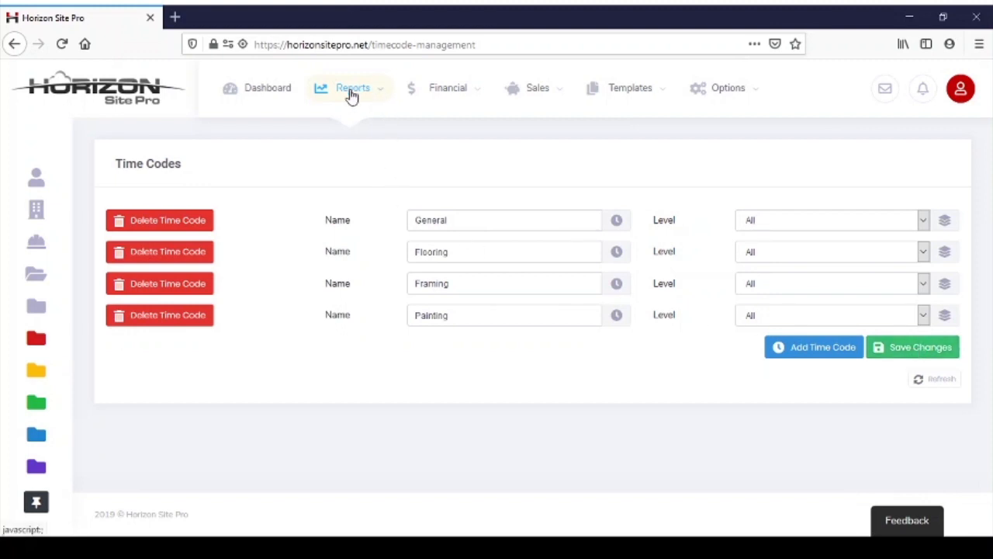
# - Start a new time card from the dashboard's Timesheet, with Smith Acreage as the assigned job and Framing as the task
pyautogui.click(278, 93)
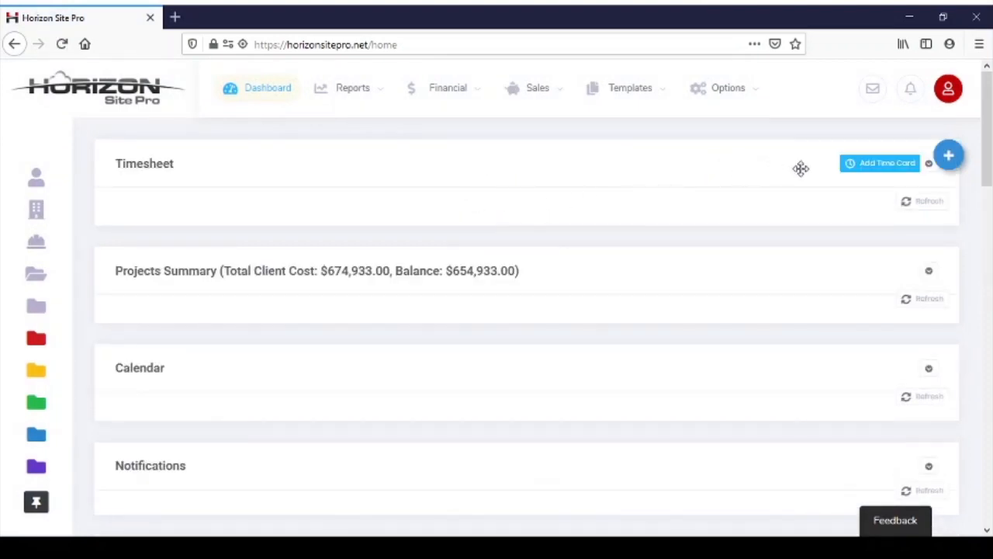
pyautogui.click(887, 166)
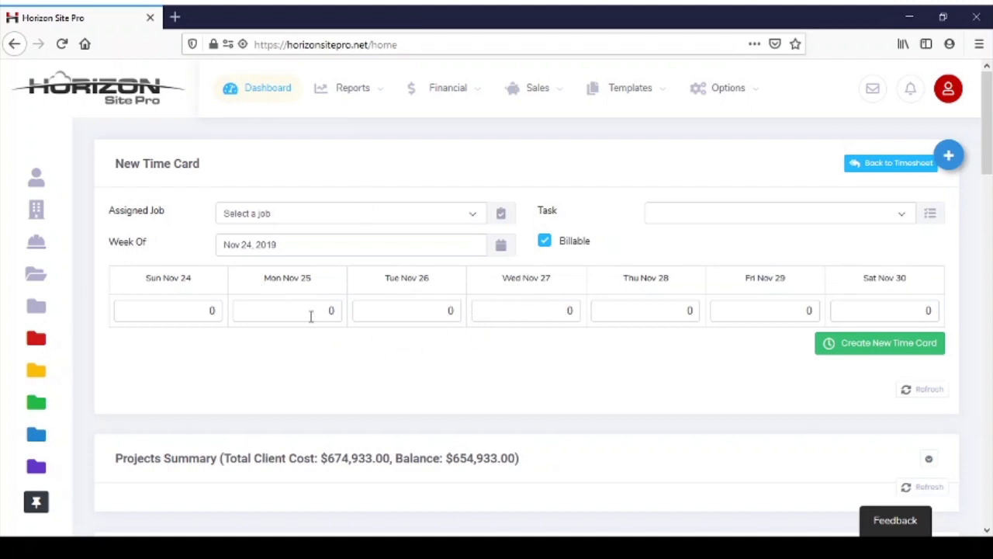
pyautogui.click(325, 221)
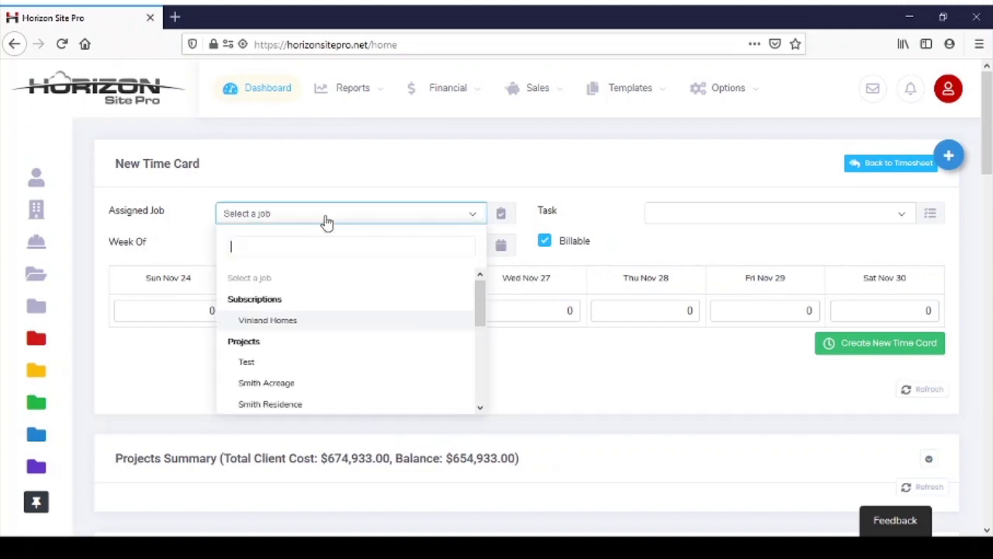
pyautogui.click(278, 383)
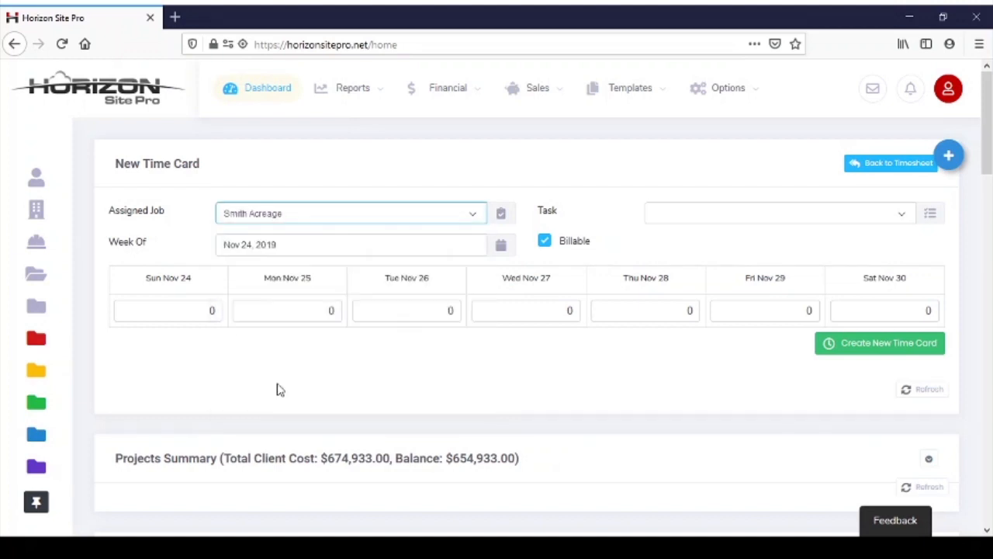
pyautogui.click(774, 220)
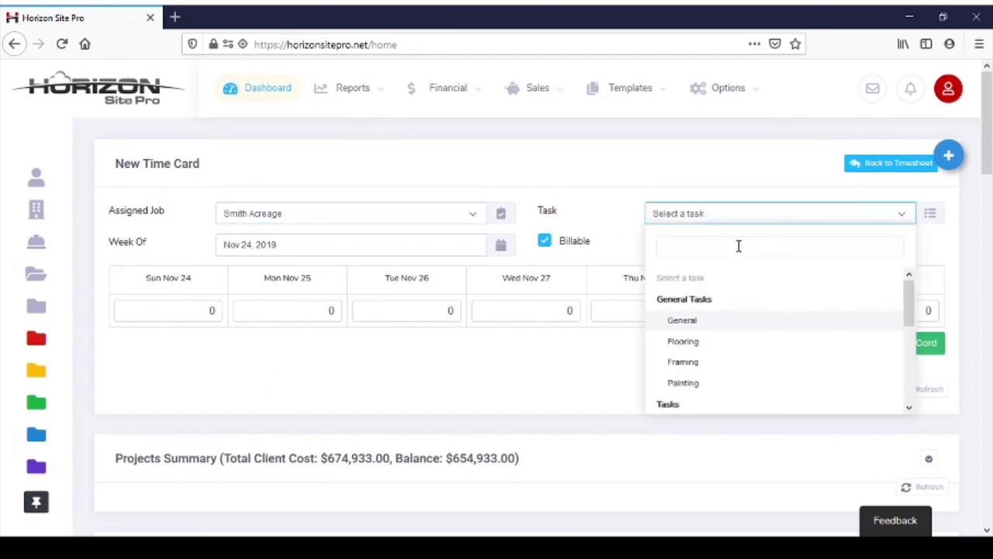
pyautogui.click(688, 364)
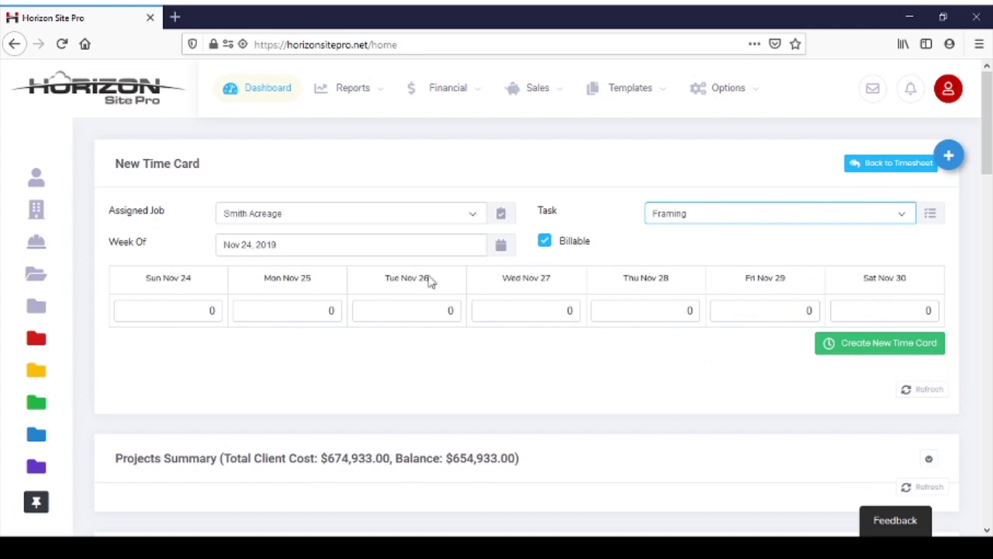
# - Enter 3 hours for Mon Nov 25 and 8 hours for Tue Nov 26, and create the time card
pyautogui.click(264, 244)
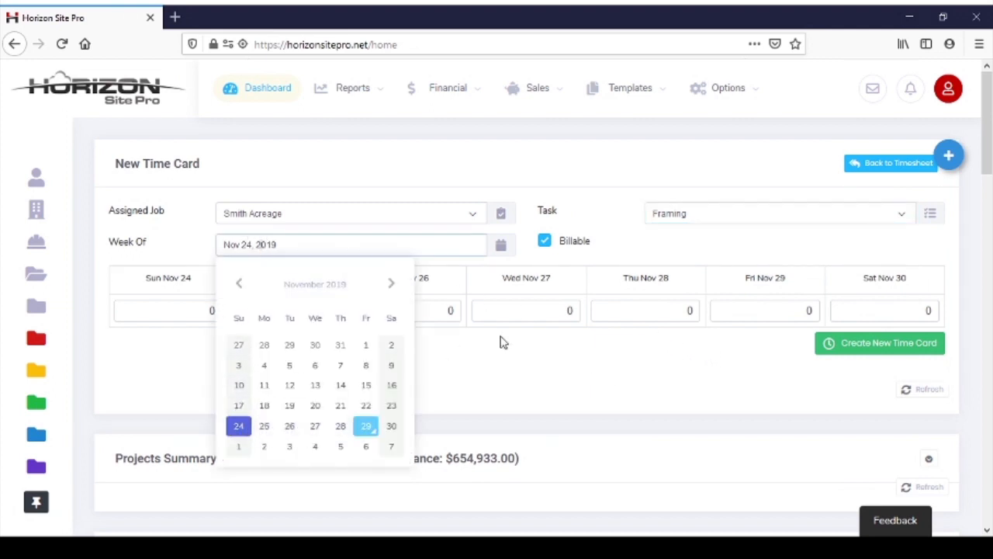
pyautogui.click(520, 369)
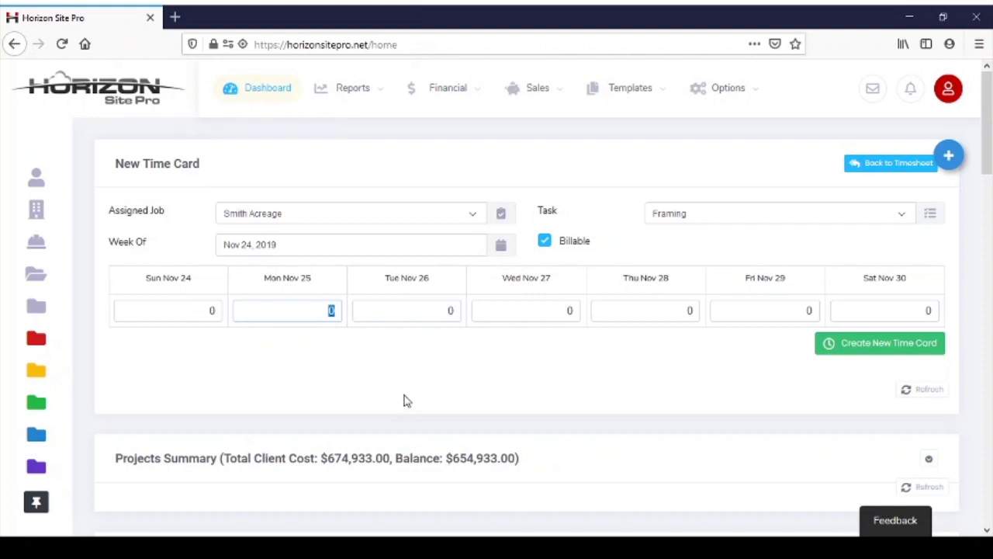
pyautogui.write('3')
pyautogui.click(891, 350)
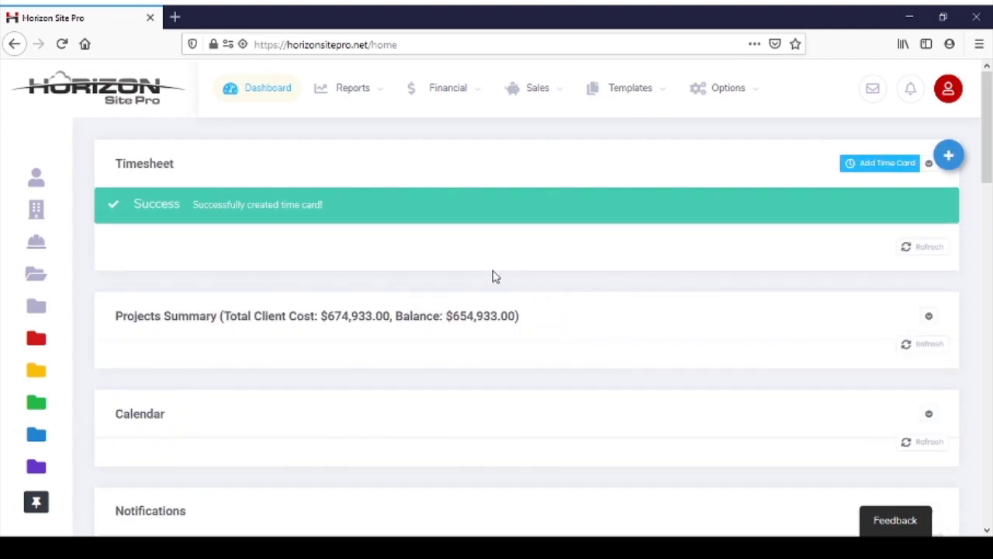
# - Expand the Timesheet widget, browse the following weeks, and return to the week of Nov 24, 2019
pyautogui.click(929, 164)
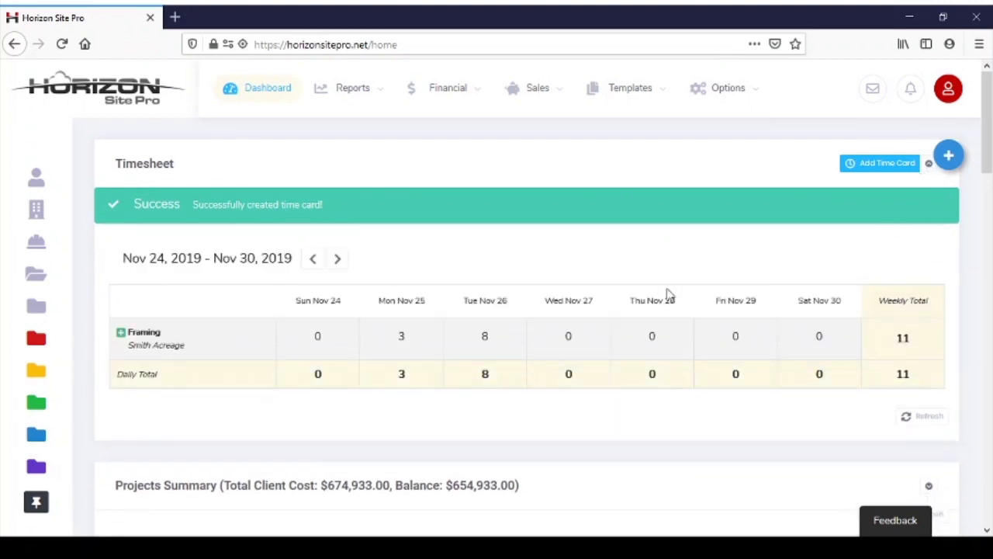
pyautogui.click(336, 259)
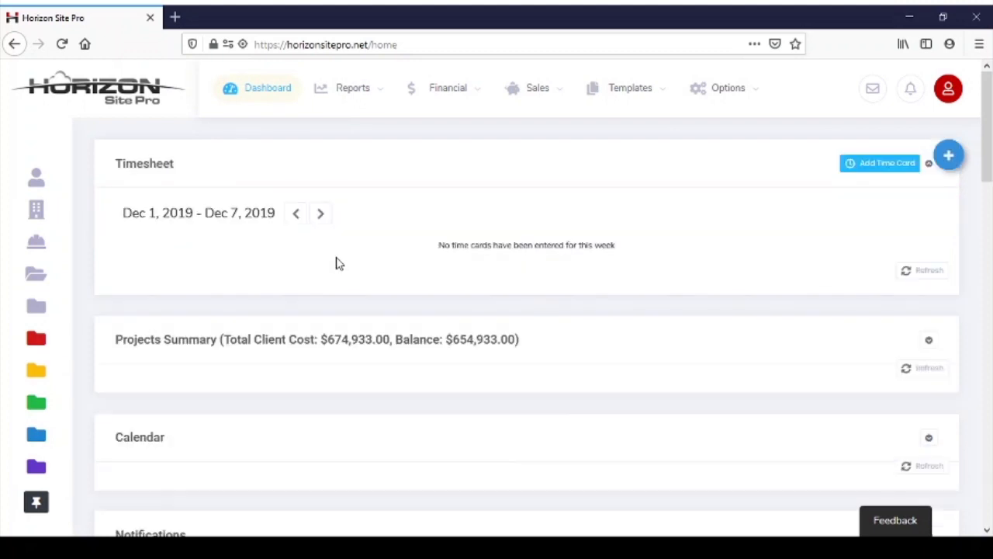
pyautogui.click(322, 220)
pyautogui.click(299, 219)
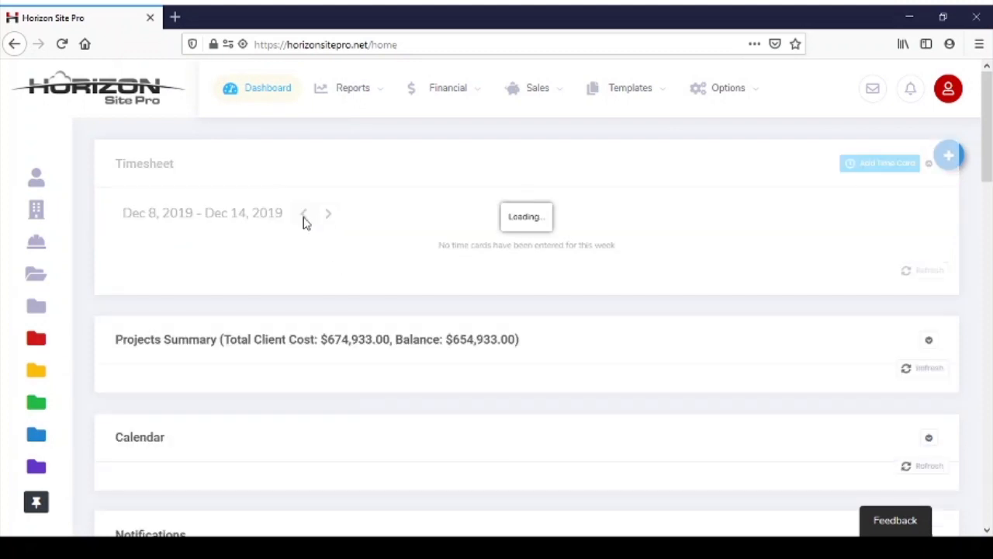
pyautogui.click(298, 217)
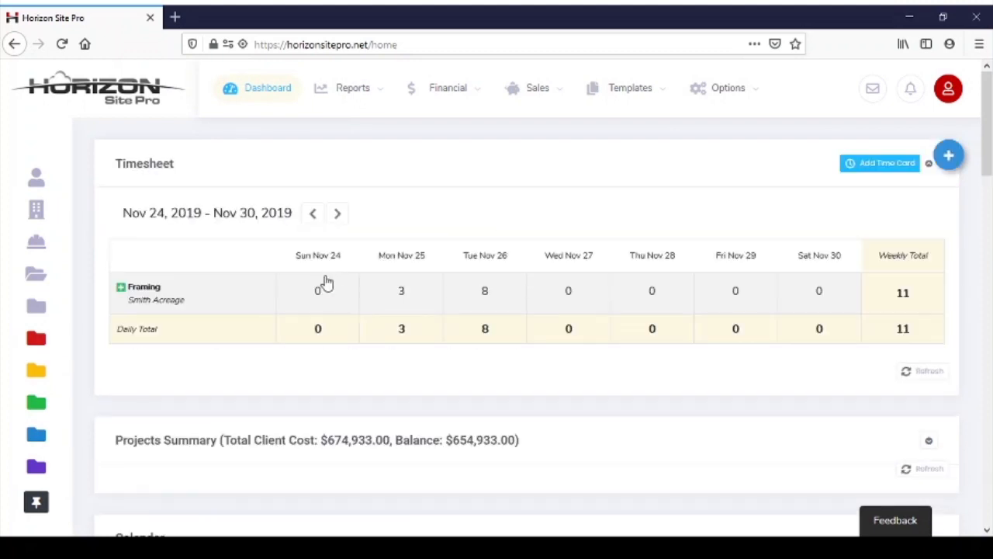
# - Set the Smith Acreage Framing hours to 2 for Mon Nov 25 and 3 for Wed Nov 27 in the timesheet
pyautogui.click(419, 297)
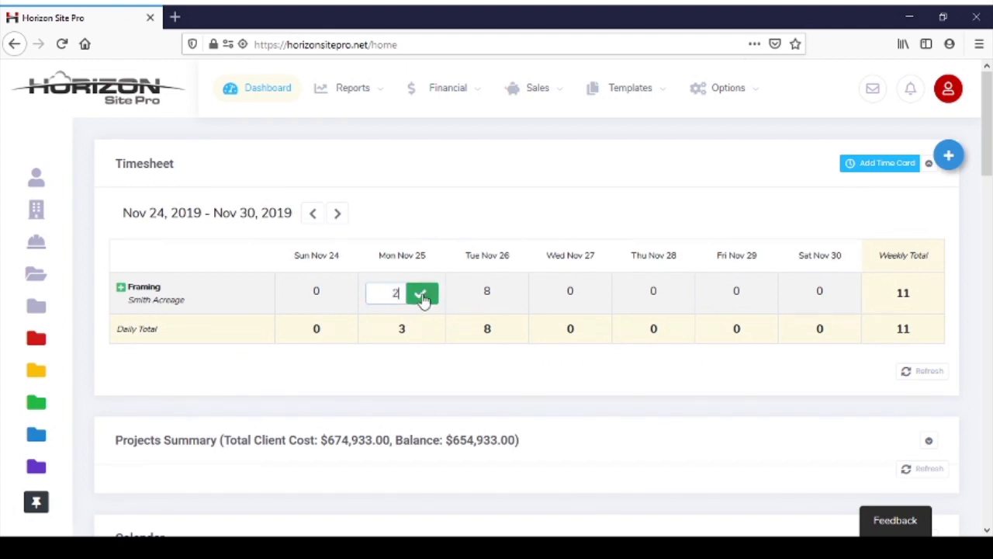
pyautogui.click(423, 296)
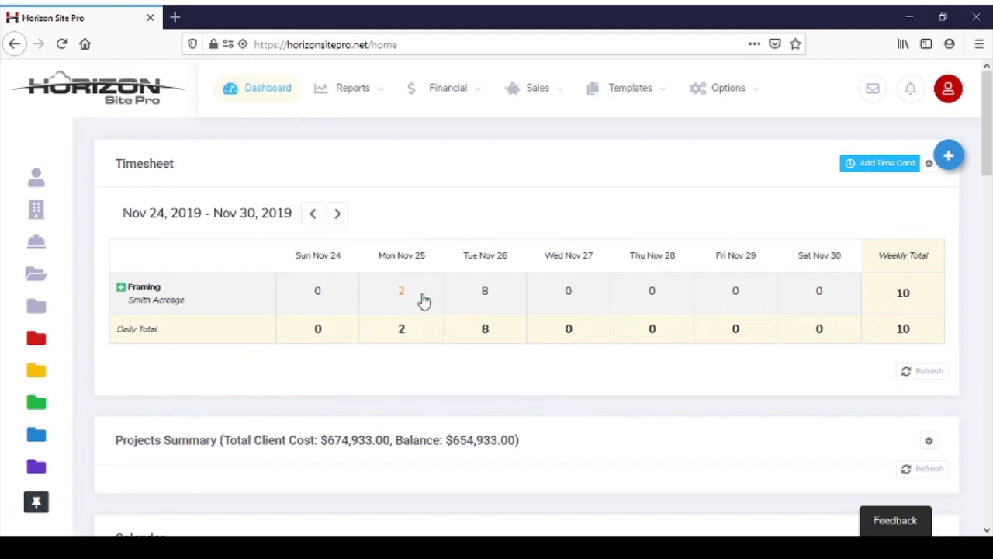
pyautogui.click(571, 294)
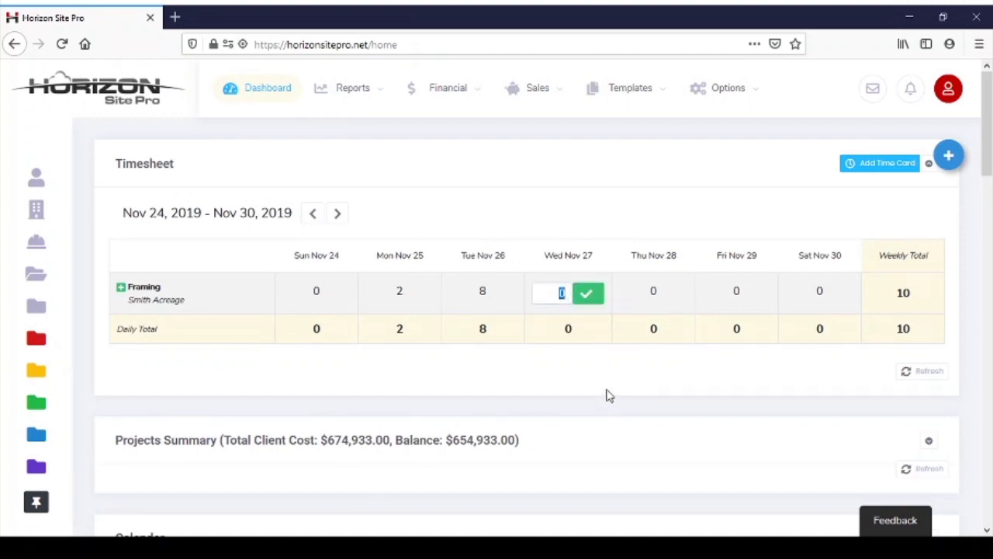
pyautogui.write('3')
pyautogui.click(587, 292)
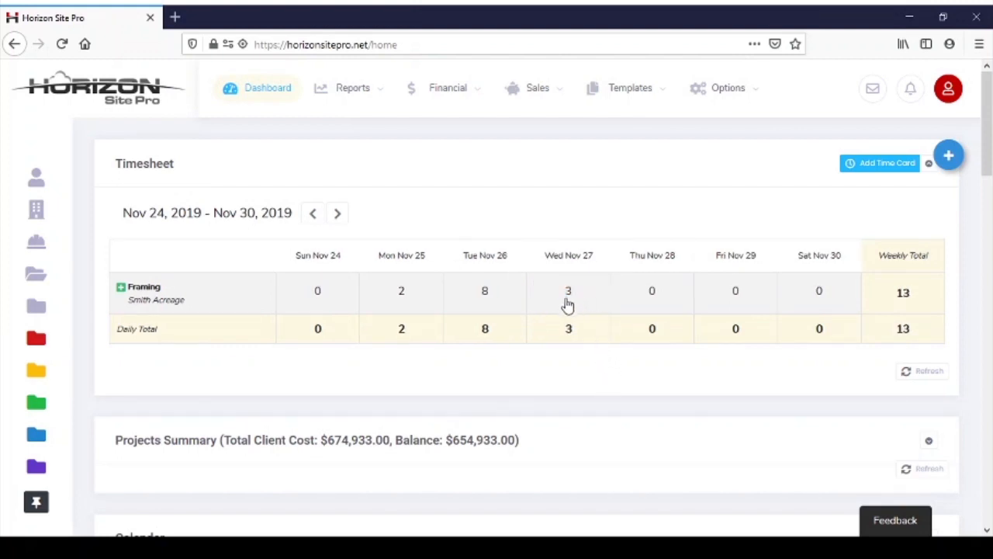
pyautogui.click(403, 295)
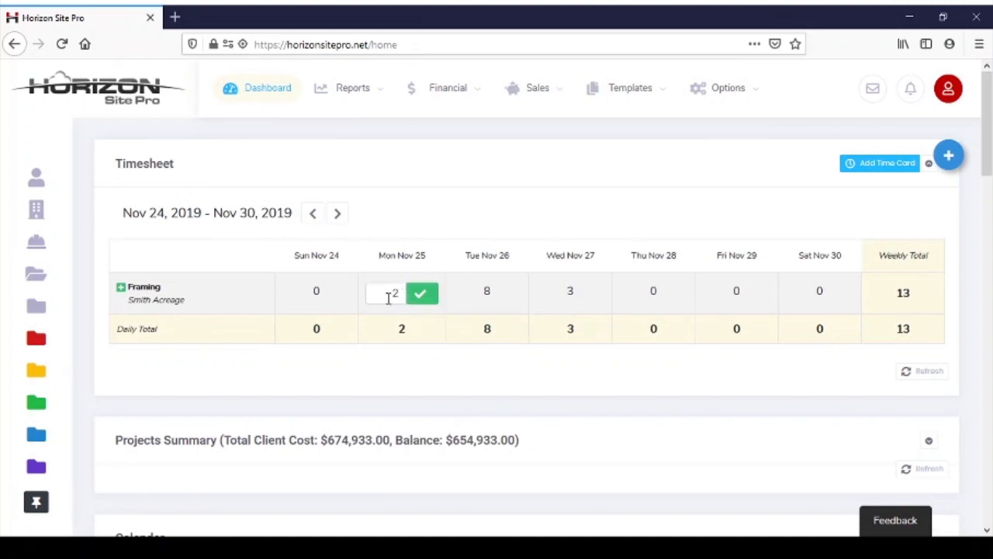
pyautogui.click(477, 292)
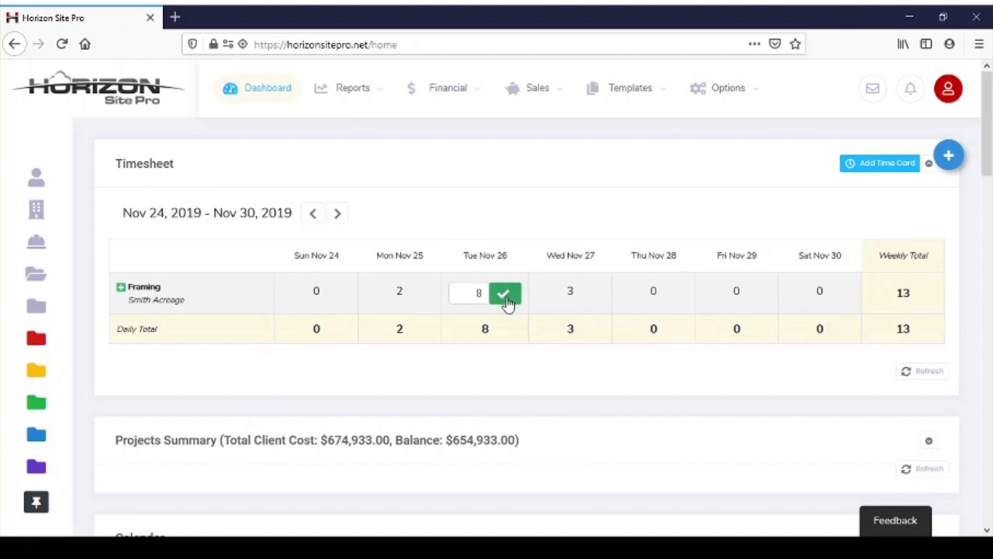
pyautogui.click(588, 294)
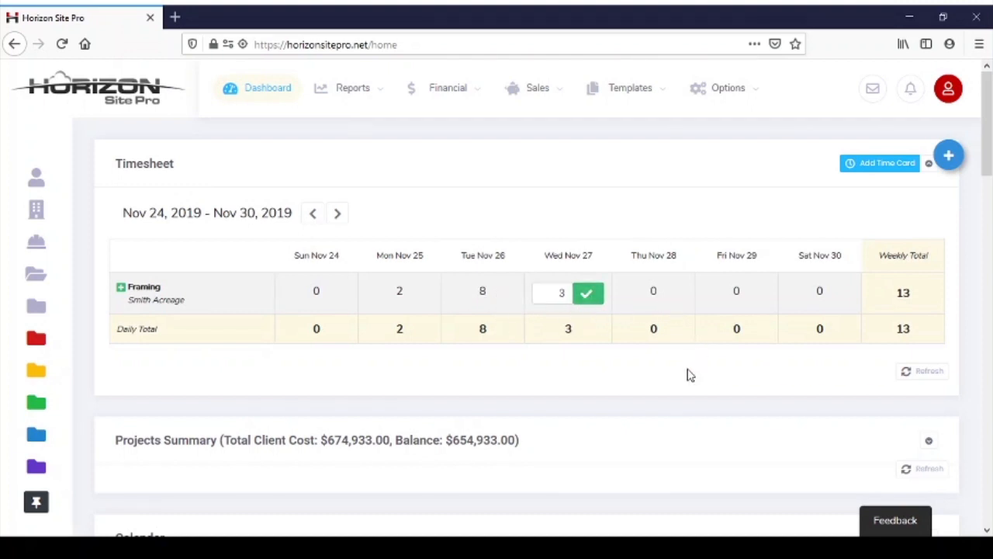
pyautogui.click(693, 309)
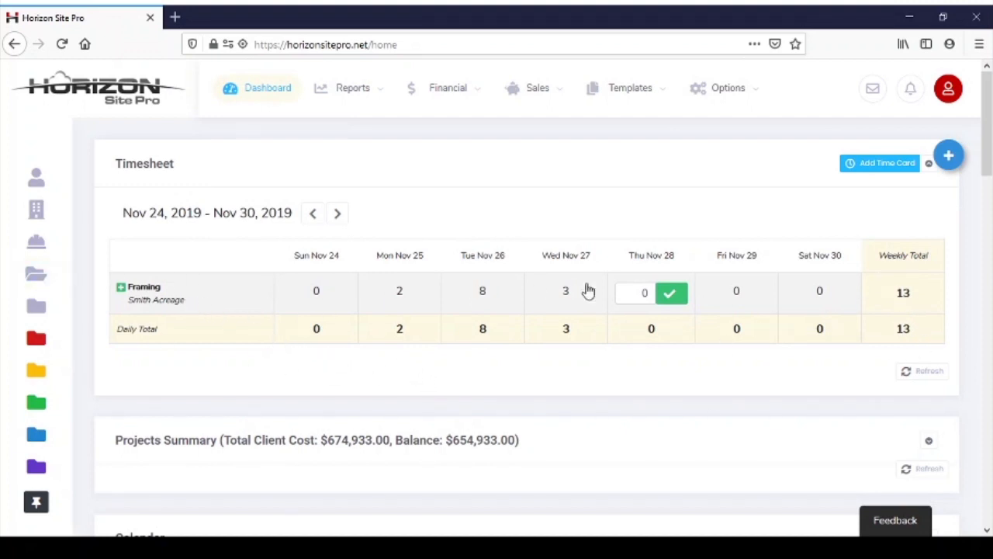
# - Create another time card for Smith Acreage with the Framing task and 2 hours on Tue Nov 26
pyautogui.click(885, 169)
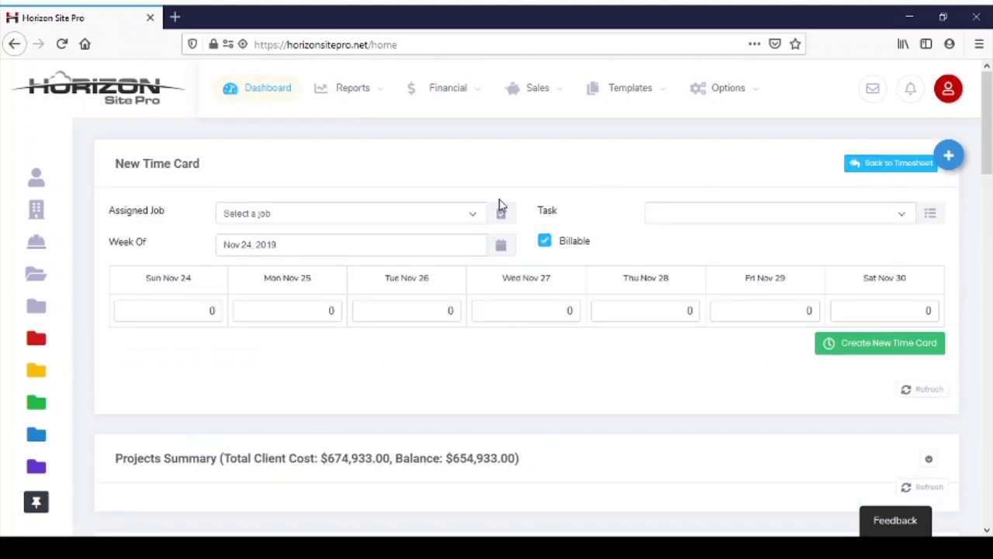
pyautogui.click(355, 217)
pyautogui.click(281, 382)
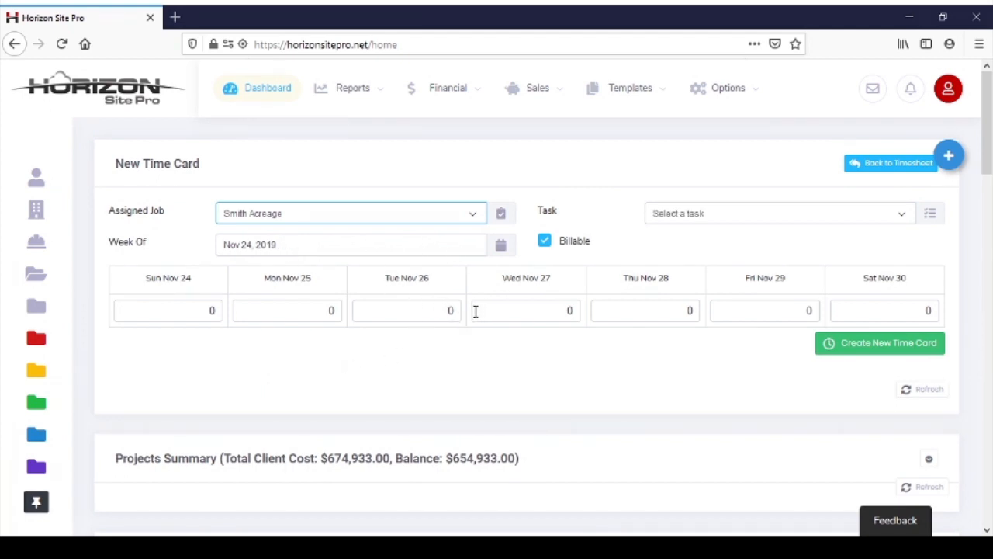
pyautogui.moveTo(430, 308); pyautogui.dragTo(463, 312)
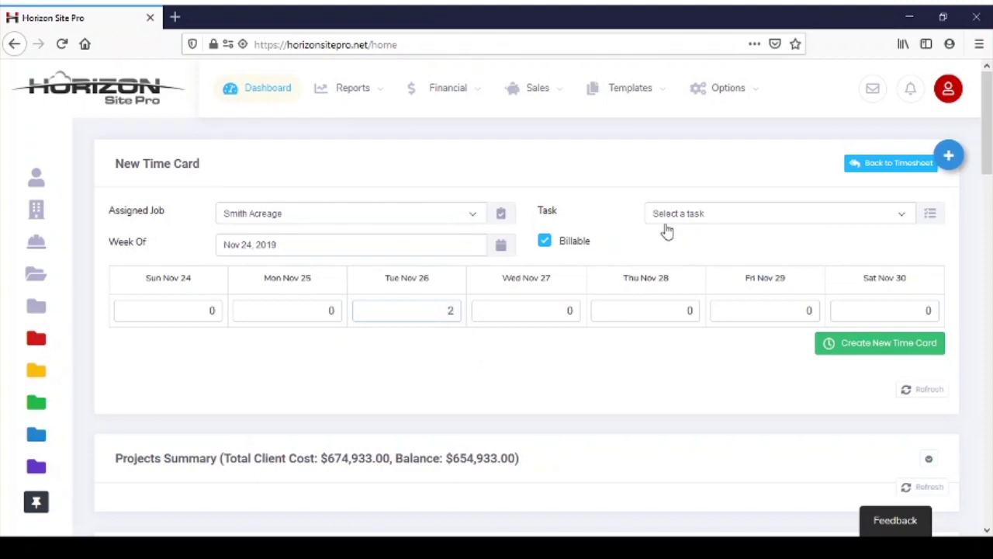
pyautogui.click(702, 221)
pyautogui.click(685, 364)
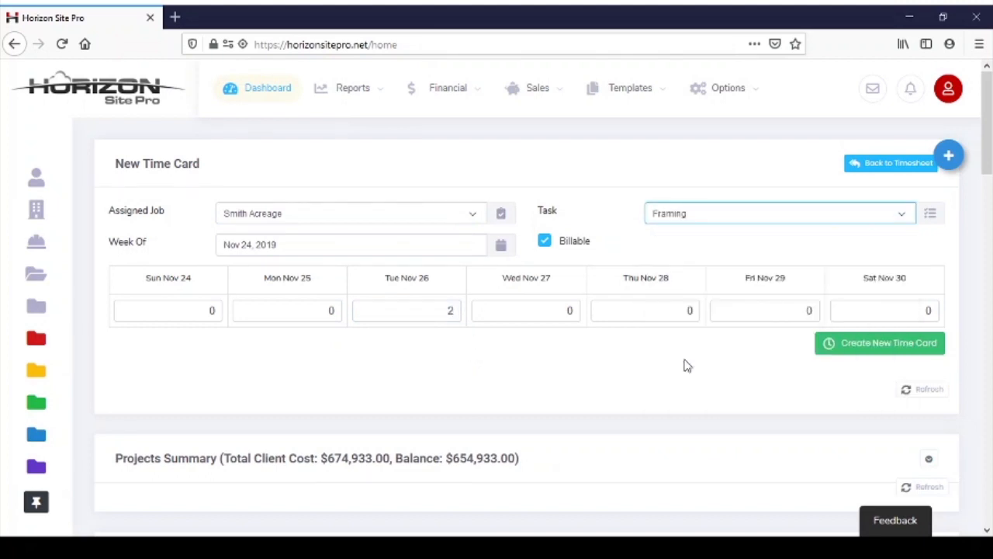
pyautogui.click(888, 346)
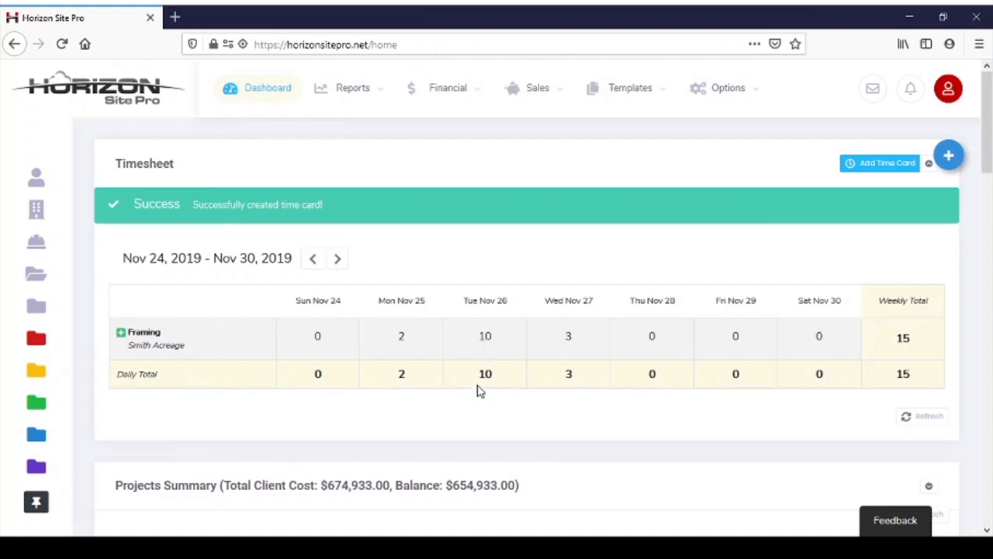
# - Create a billable time card for Smith Acreage with the Painting task and 5 hours on Mon Nov 25
pyautogui.click(889, 169)
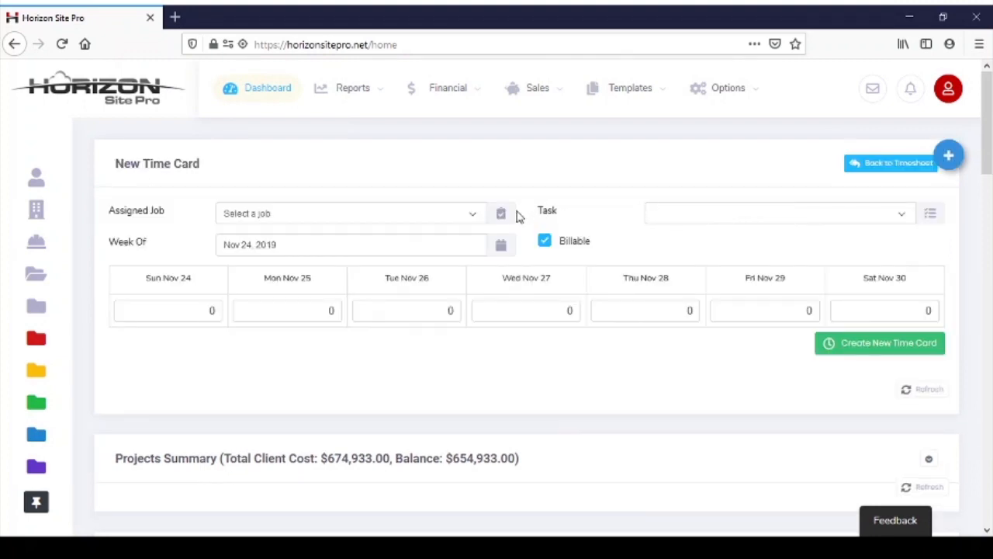
pyautogui.click(466, 218)
pyautogui.click(287, 385)
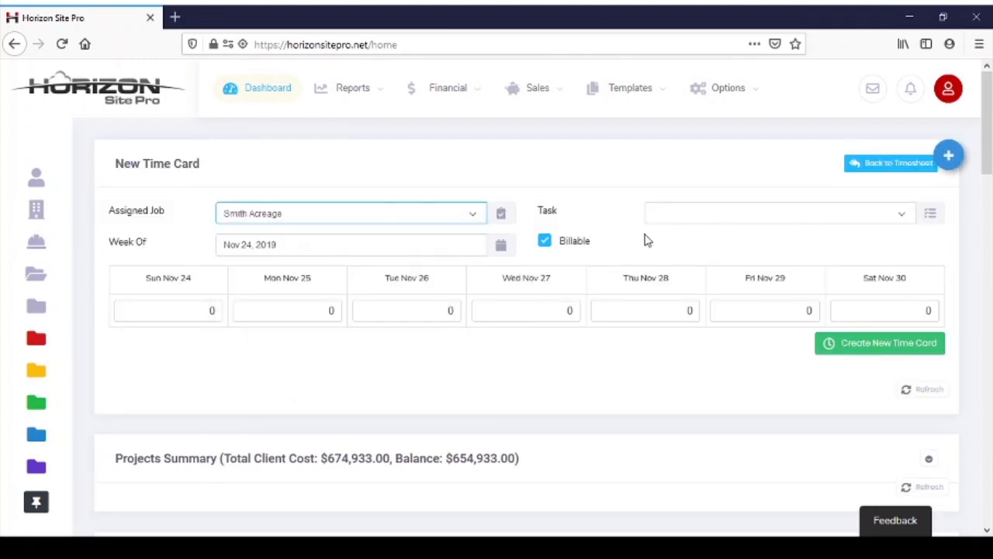
pyautogui.click(710, 222)
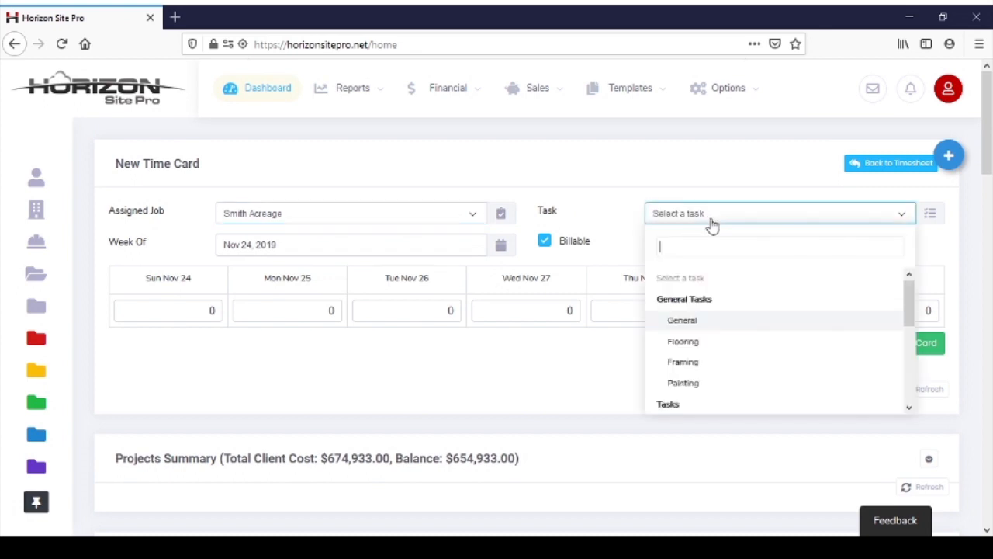
pyautogui.click(681, 383)
pyautogui.moveTo(298, 313); pyautogui.dragTo(341, 322)
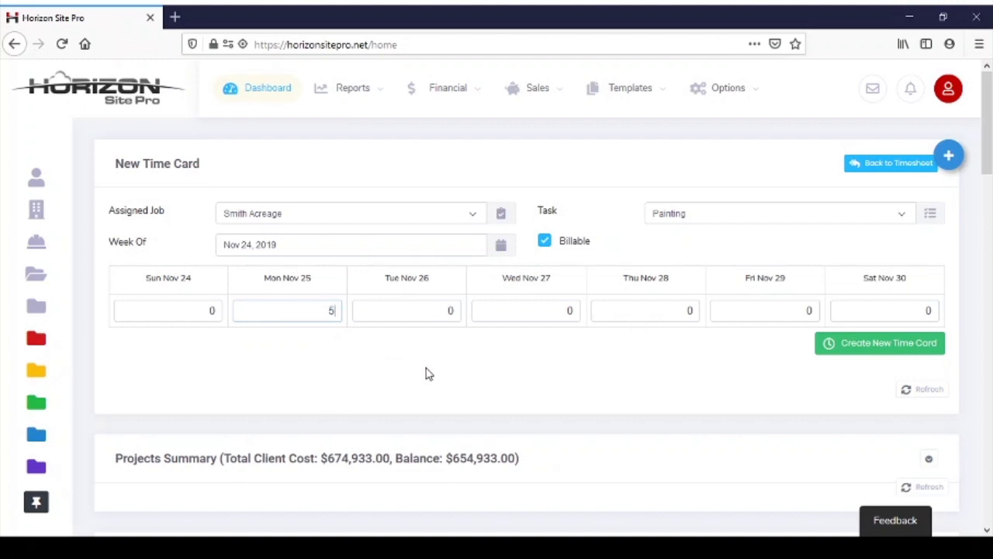
pyautogui.click(858, 355)
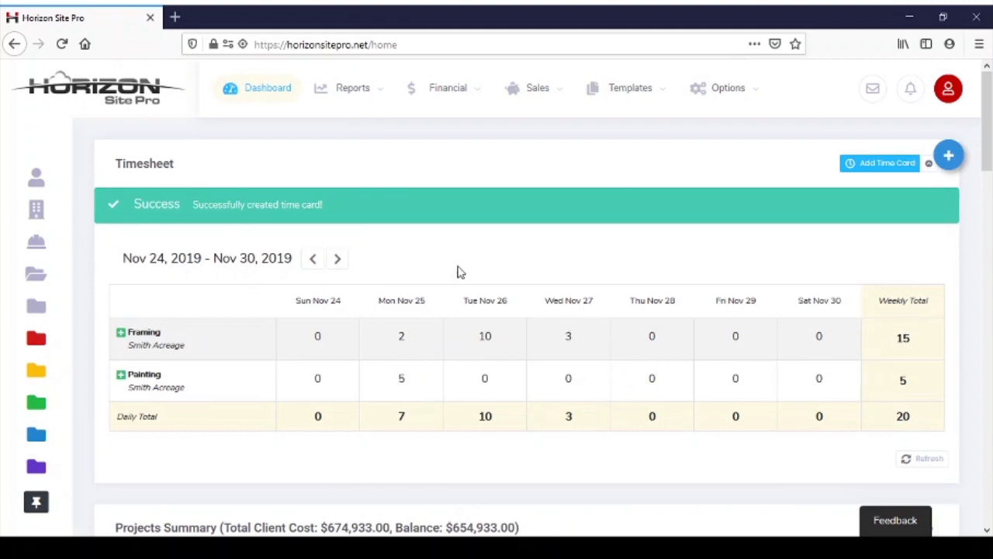
# - Open the Time Sheets report, check the available subjects, and group the week's hours by task
pyautogui.click(378, 93)
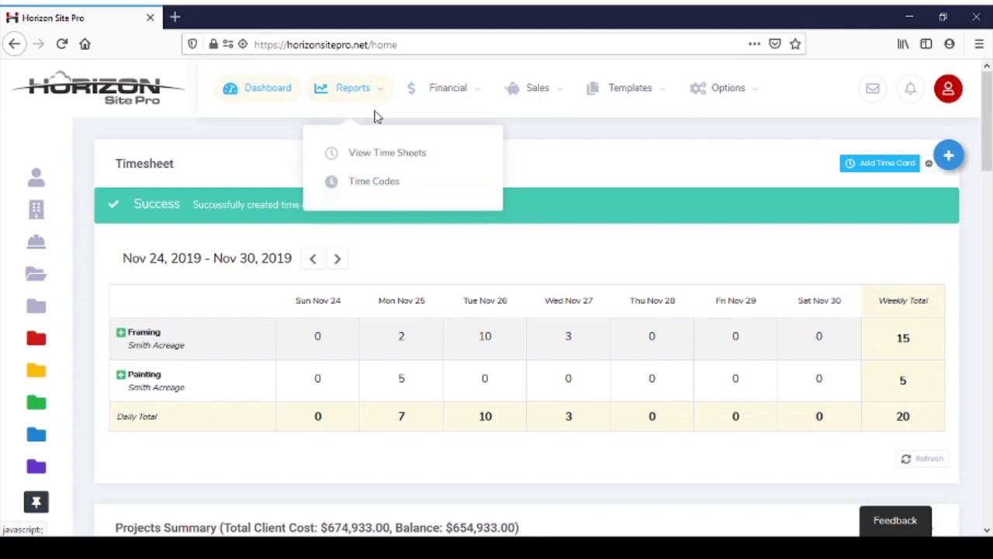
pyautogui.click(379, 151)
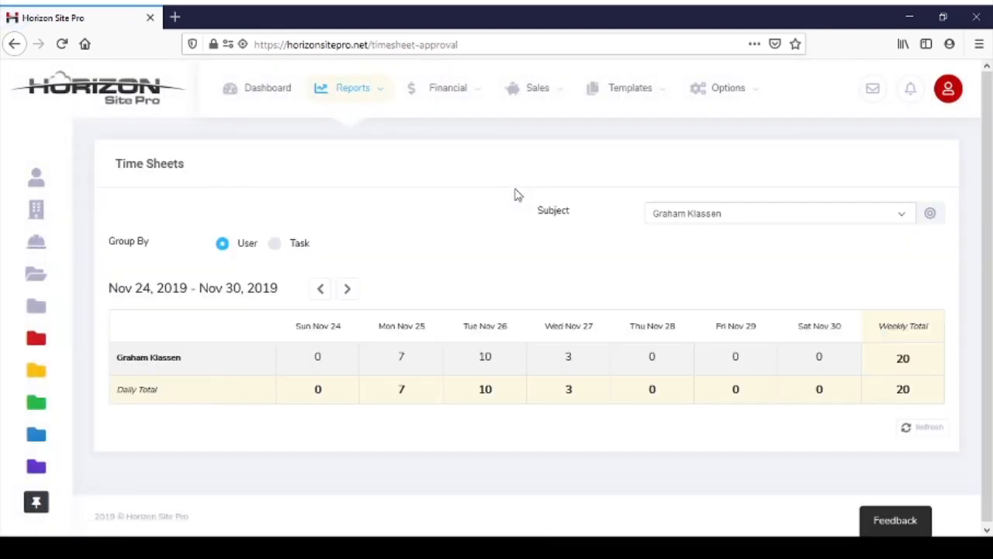
pyautogui.click(787, 221)
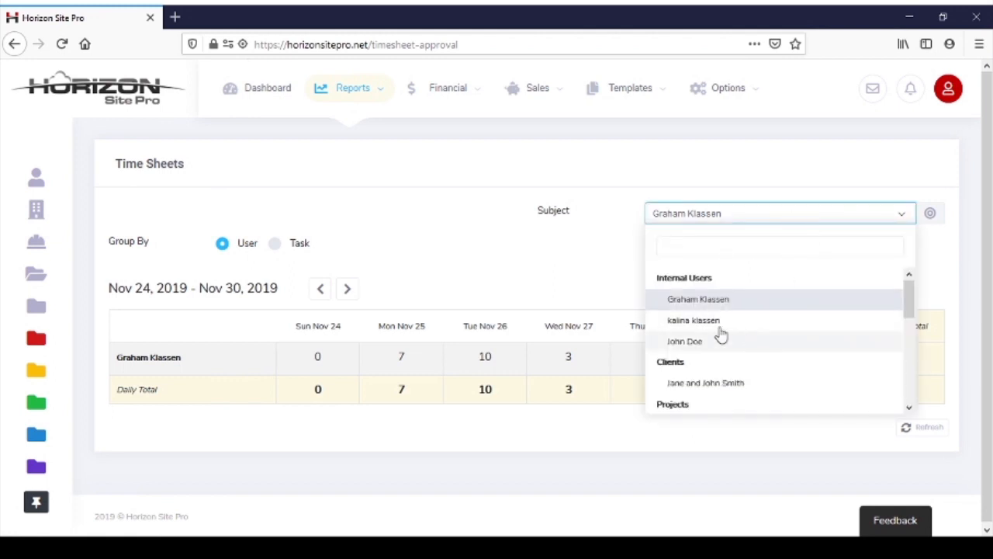
pyautogui.click(477, 216)
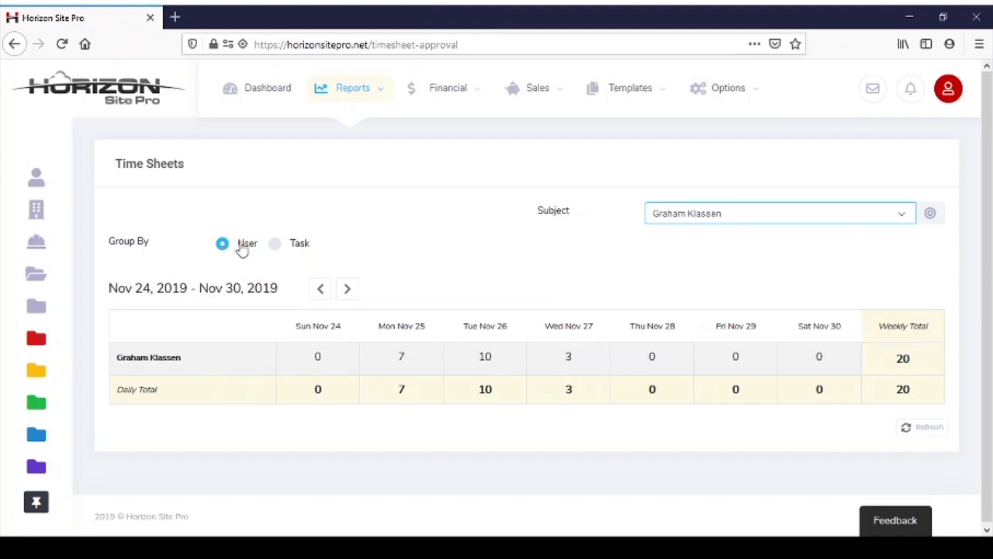
pyautogui.click(276, 245)
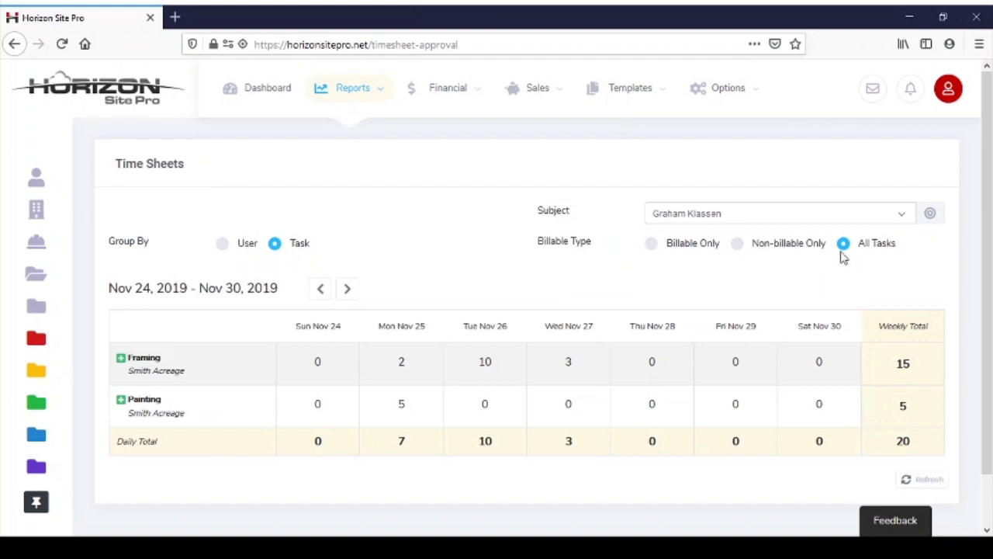
pyautogui.scroll(-2, 404, 369)
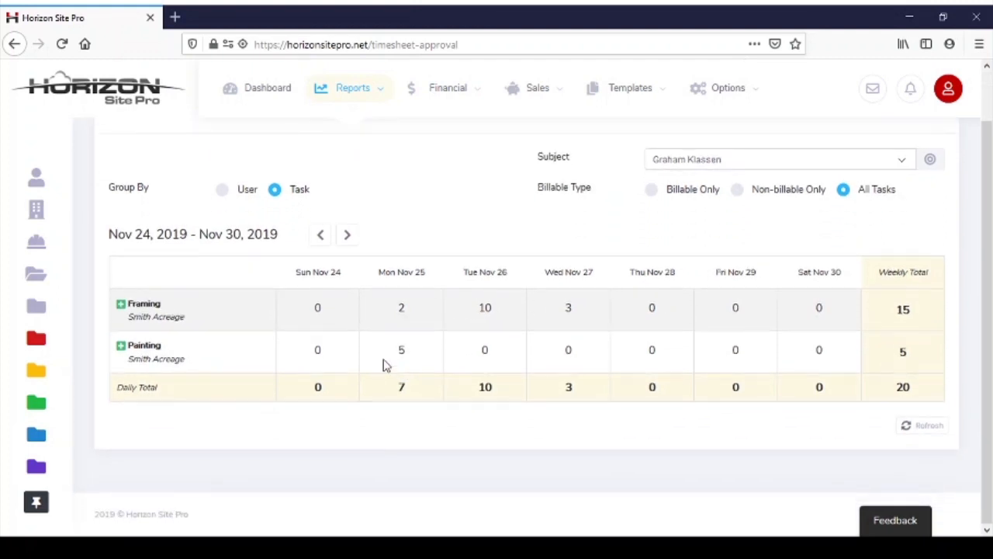